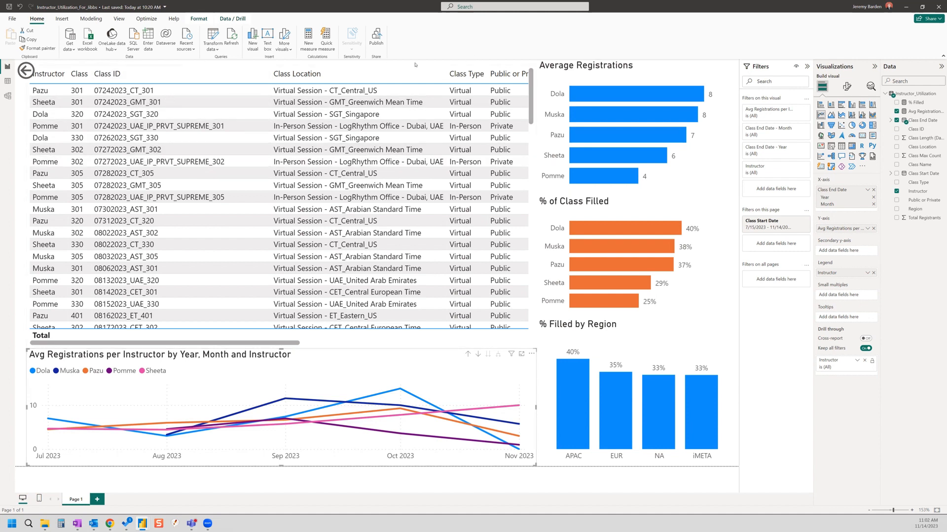
- Insert a widened line chart over the class table with Instructor as legend and Avg Registrations per Instructor on the Y-axis
{"action": "left_click", "coordinate": [62, 18]}
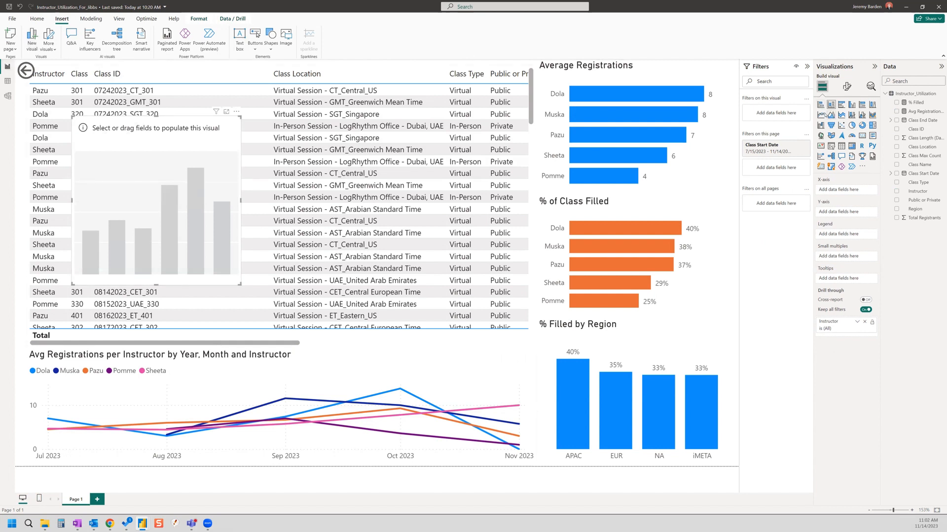
{"action": "left_click", "coordinate": [820, 115]}
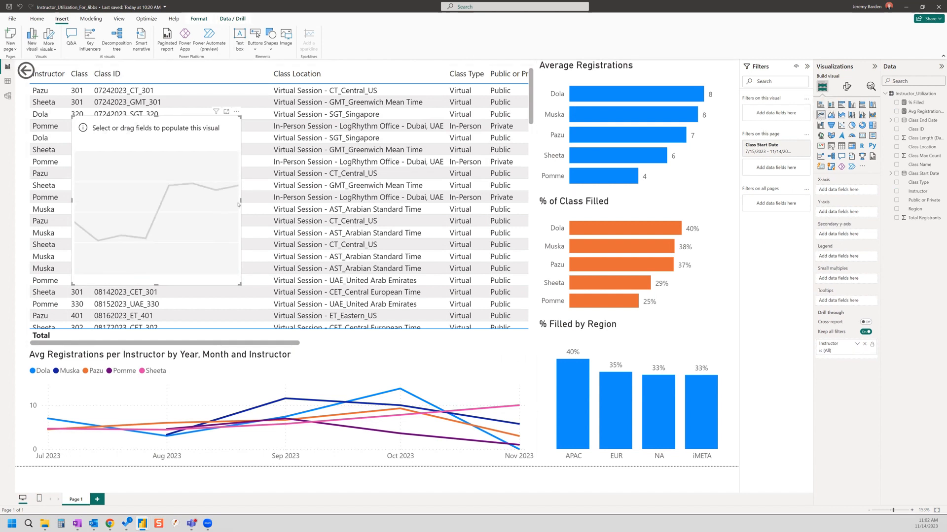
{"action": "left_click_drag", "start_coordinate": [240, 202], "coordinate": [521, 201]}
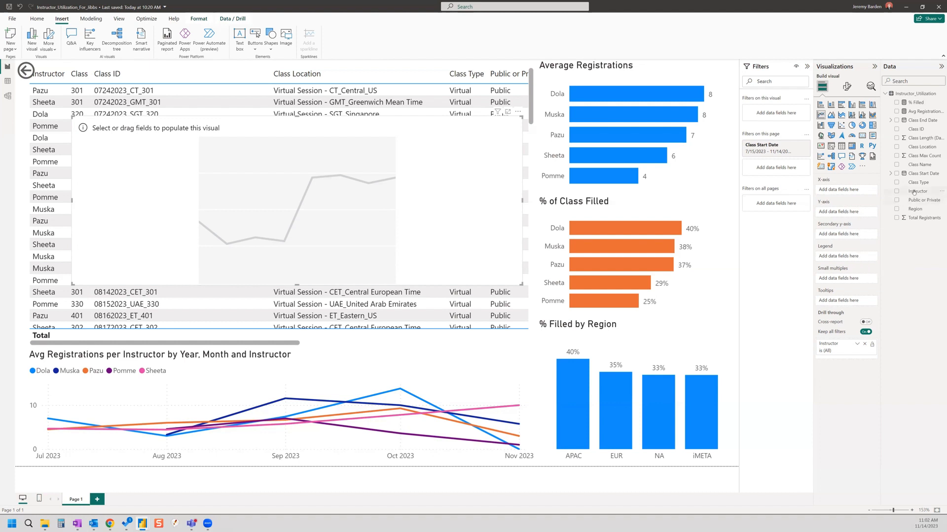
{"action": "left_click_drag", "start_coordinate": [917, 192], "coordinate": [847, 258]}
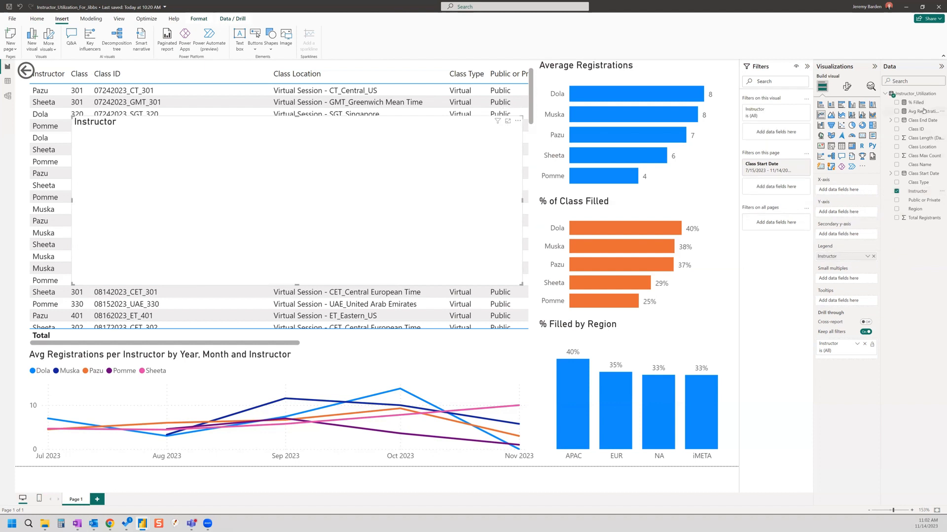
{"action": "left_click_drag", "start_coordinate": [928, 112], "coordinate": [863, 216]}
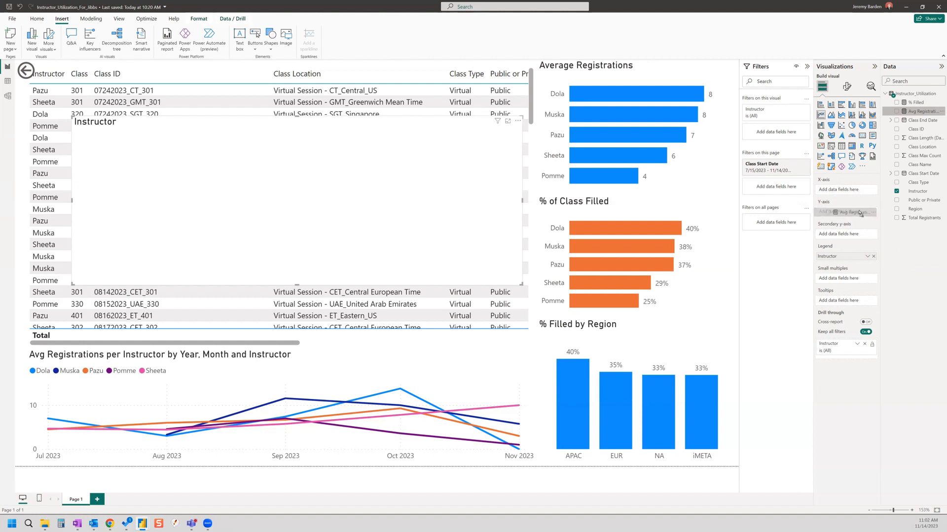
- Review the formula of the Avg Registrations per Instructor measure and the Total Registrants column it uses
{"action": "left_click", "coordinate": [921, 111]}
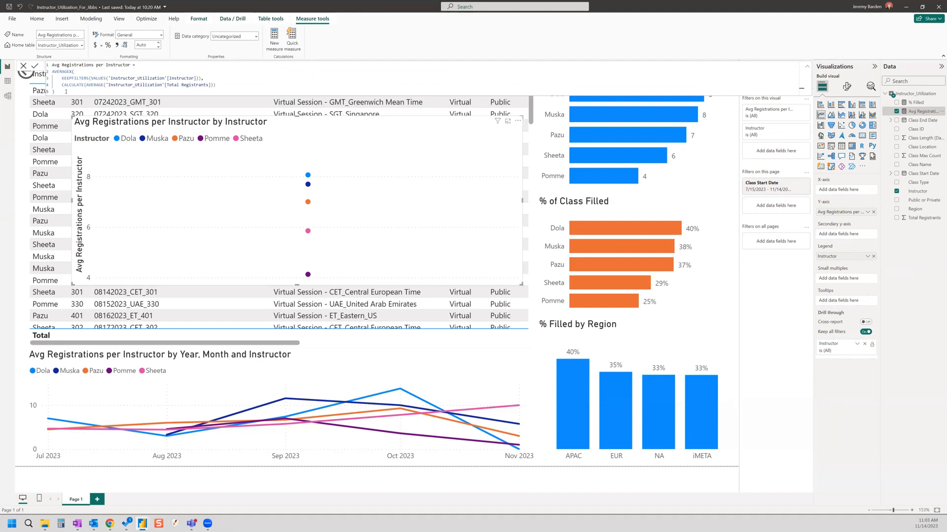
{"action": "left_click_drag", "start_coordinate": [66, 92], "coordinate": [52, 72]}
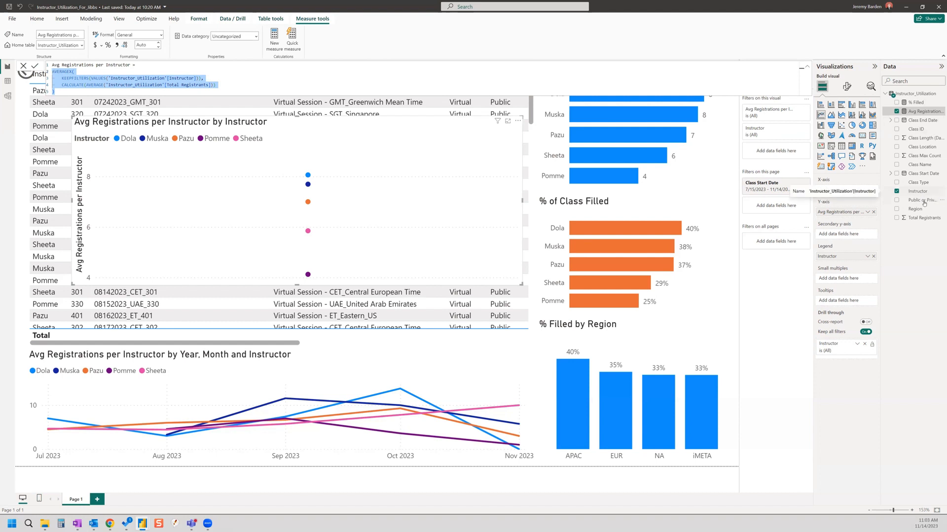
{"action": "left_click", "coordinate": [923, 218]}
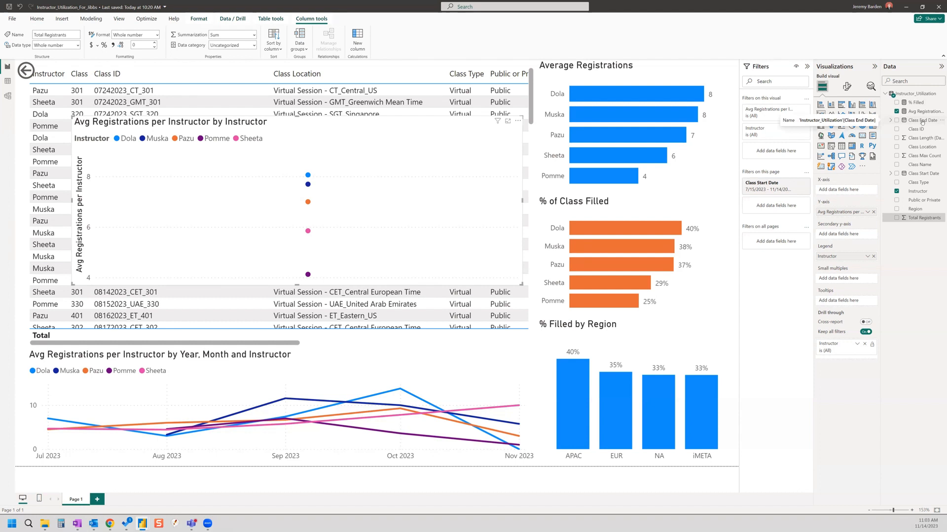
- Put Class End Date on the new chart's X-axis without Quarter and Day, and widen the chart to span the class table
{"action": "left_click_drag", "start_coordinate": [921, 122], "coordinate": [853, 190]}
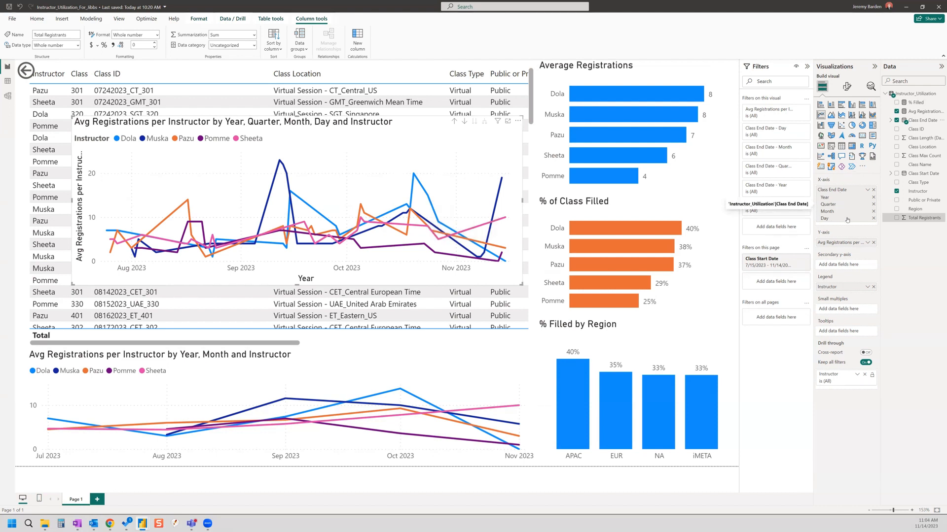
{"action": "left_click", "coordinate": [873, 204]}
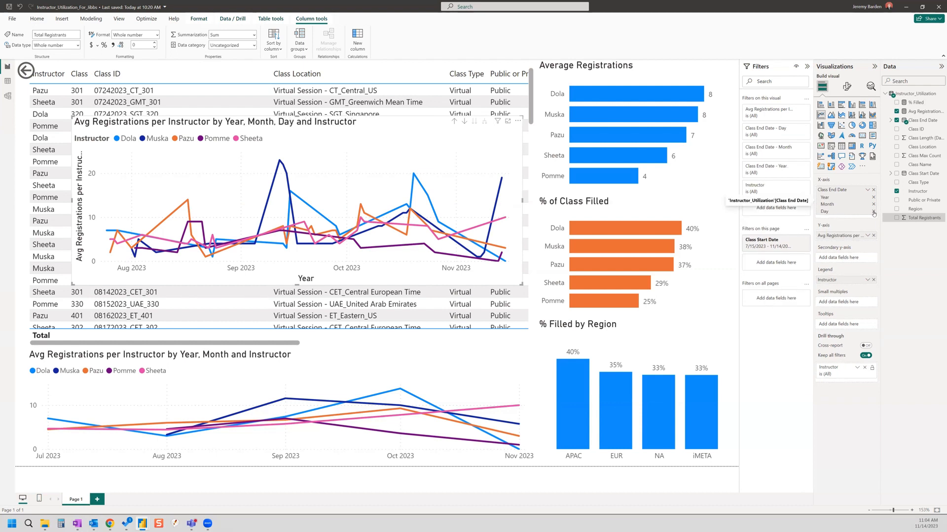
{"action": "left_click", "coordinate": [874, 211]}
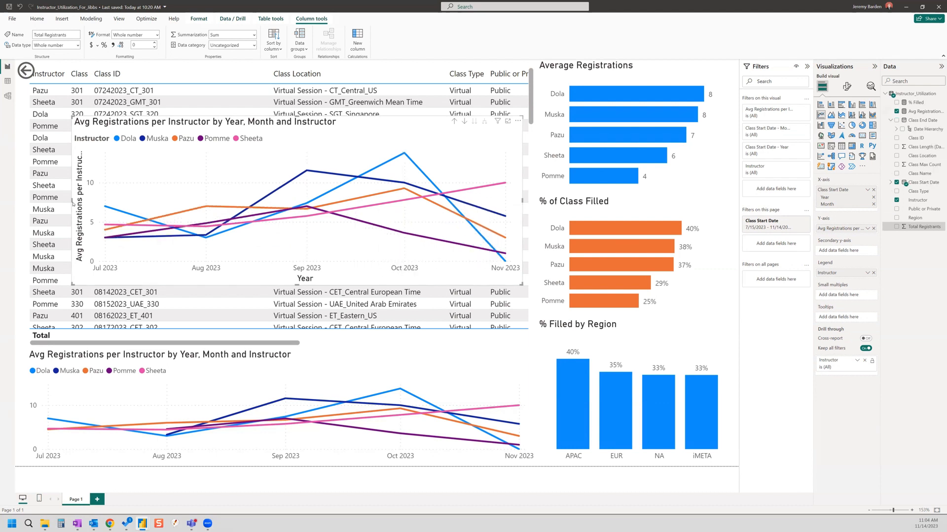
{"action": "left_click_drag", "start_coordinate": [73, 203], "coordinate": [26, 202]}
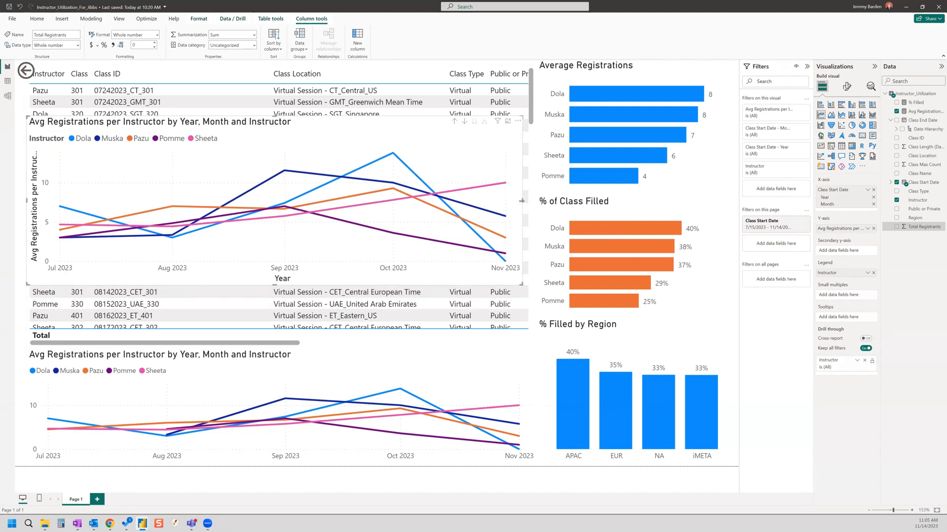
{"action": "left_click_drag", "start_coordinate": [521, 201], "coordinate": [532, 201]}
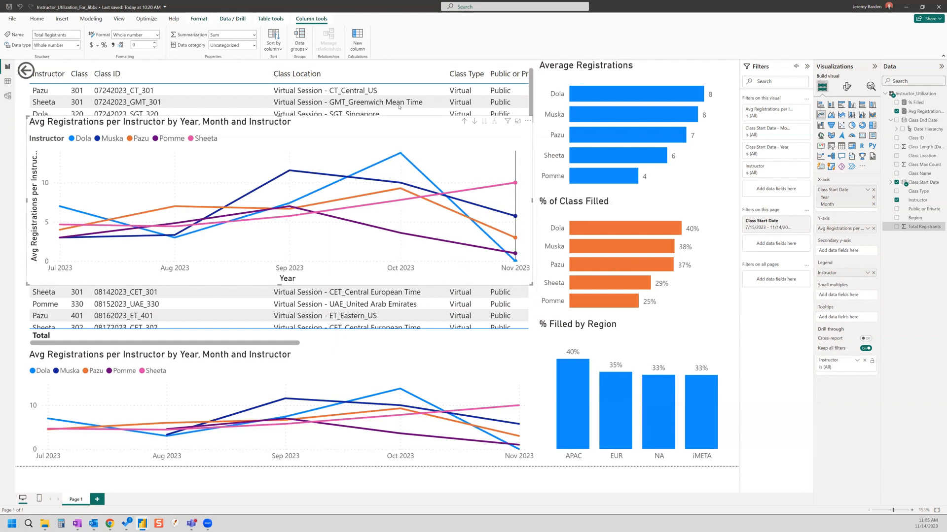
- Expand the page-level Class Start Date filter to review its relative date settings alongside the new line chart
{"action": "left_click", "coordinate": [771, 222]}
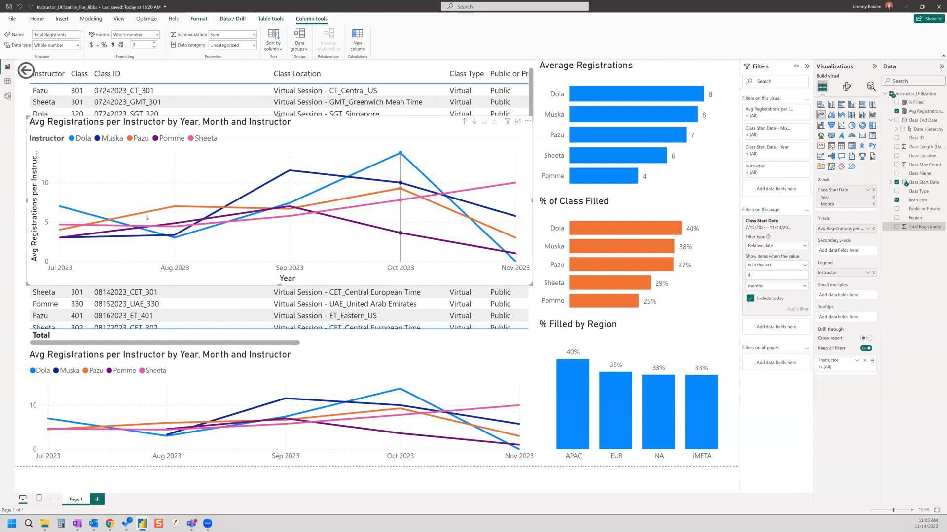
{"action": "mouse_move", "coordinate": [312, 203]}
{"action": "mouse_move", "coordinate": [344, 210]}
- Remove the newly built line chart covering the class table, keeping the original one below it
{"action": "left_click", "coordinate": [382, 356]}
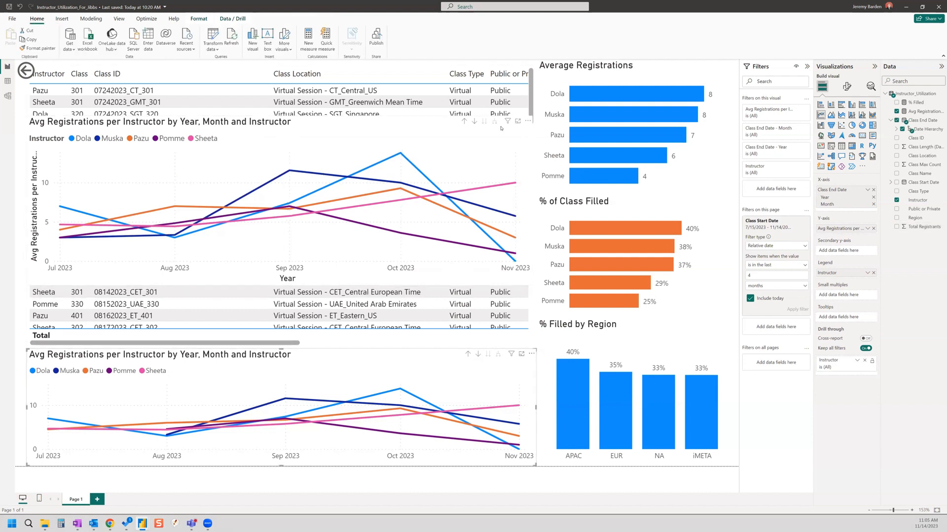
{"action": "left_click", "coordinate": [528, 121]}
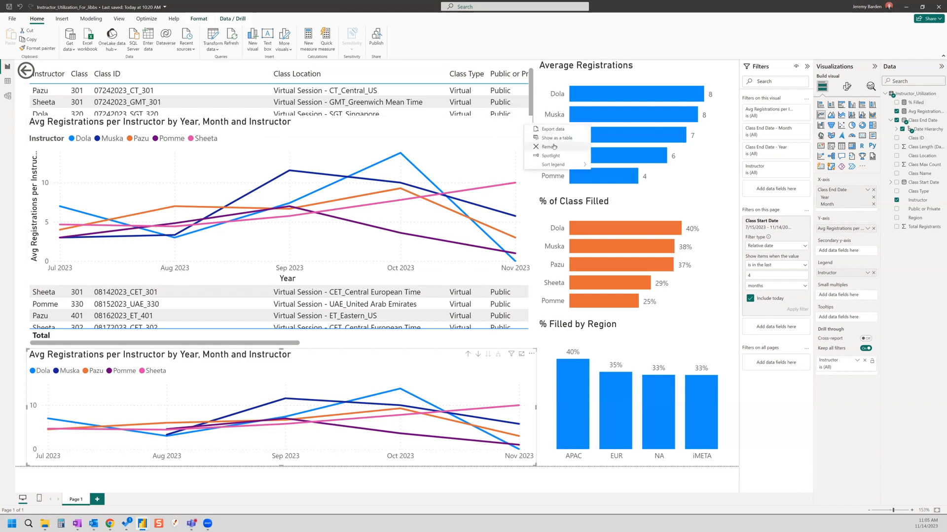
{"action": "left_click", "coordinate": [553, 147]}
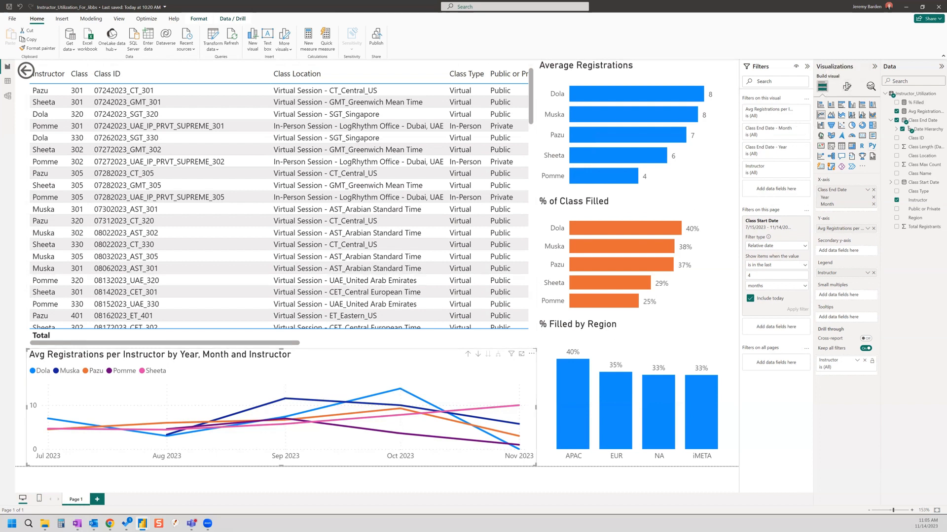
- Change the remaining line chart's title to "Avg Registrations per Instructor over time"
{"action": "left_click", "coordinate": [847, 87]}
{"action": "left_click", "coordinate": [852, 121]}
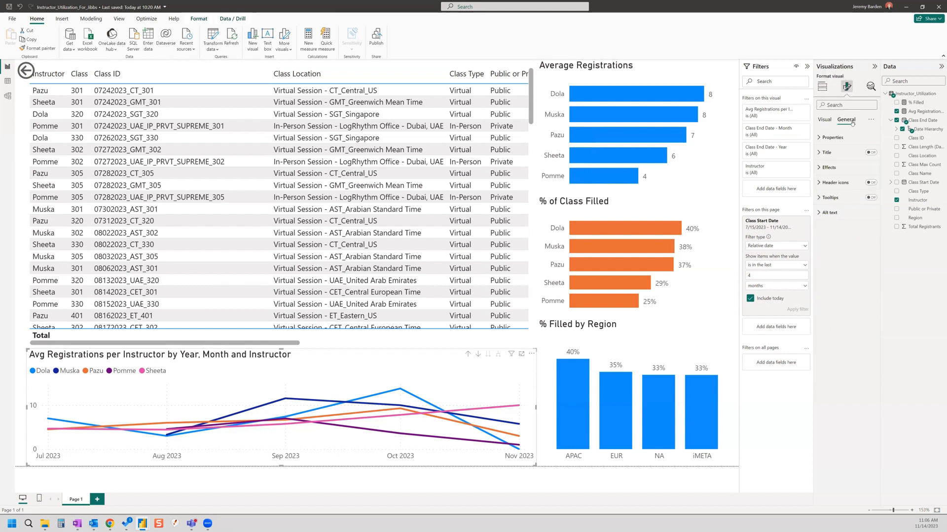
{"action": "left_click", "coordinate": [819, 153]}
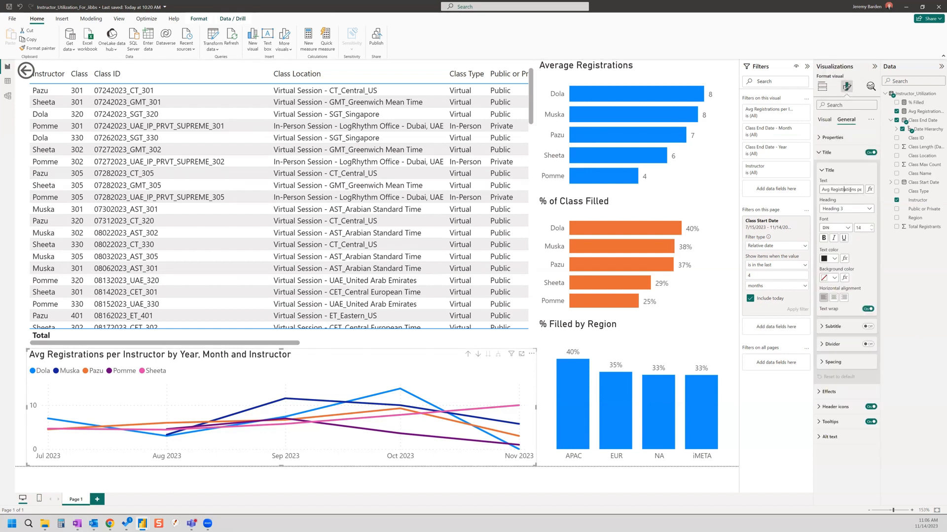
{"action": "key", "text": "Right"}
{"action": "key", "text": "Right"}
{"action": "key", "text": "Right"}
{"action": "key", "text": "Right"}
{"action": "key", "text": "Right"}
{"action": "key", "text": "Right"}
{"action": "key", "text": "Right"}
{"action": "key", "text": "Right"}
{"action": "key", "text": "Right"}
{"action": "key", "text": "Right"}
{"action": "key", "text": "Right"}
{"action": "key", "text": "Right"}
{"action": "key", "text": "Right"}
{"action": "key", "text": "Right"}
{"action": "key", "text": "Right"}
{"action": "key", "text": "Right"}
{"action": "key", "text": "Right"}
{"action": "key", "text": "Right"}
{"action": "key", "text": "Right"}
{"action": "key", "text": "Right"}
{"action": "key", "text": "BackSpace"}
{"action": "key", "text": "BackSpace"}
{"action": "key", "text": "BackSpace"}
{"action": "key", "text": "BackSpace"}
{"action": "key", "text": "BackSpace"}
{"action": "key", "text": "BackSpace"}
{"action": "key", "text": "BackSpace"}
{"action": "key", "text": "BackSpace"}
{"action": "key", "text": "BackSpace"}
{"action": "key", "text": "BackSpace"}
{"action": "key", "text": "BackSpace"}
{"action": "key", "text": "BackSpace"}
{"action": "key", "text": "BackSpace"}
{"action": "key", "text": "BackSpace"}
{"action": "key", "text": "BackSpace"}
{"action": "key", "text": "BackSpace"}
{"action": "key", "text": "BackSpace"}
{"action": "key", "text": "BackSpace"}
{"action": "key", "text": "BackSpace"}
{"action": "key", "text": "BackSpace"}
{"action": "key", "text": "BackSpace"}
{"action": "key", "text": "BackSpace"}
{"action": "key", "text": "BackSpace"}
{"action": "key", "text": "BackSpace"}
{"action": "key", "text": "BackSpace"}
{"action": "key", "text": "BackSpace"}
{"action": "key", "text": "BackSpace"}
{"action": "key", "text": "BackSpace"}
{"action": "key", "text": "BackSpace"}
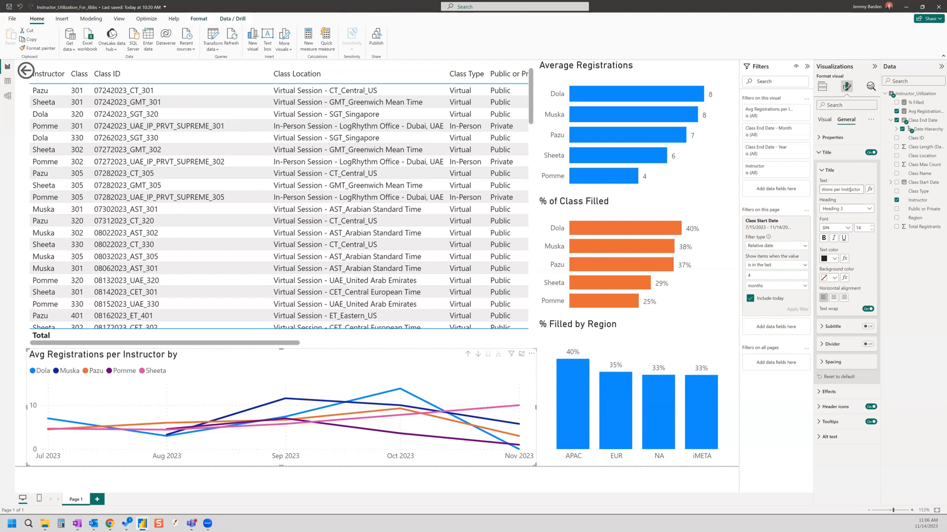
{"action": "type", "text": "over time"}
- Try showing data labels instead of the Y-axis on the line chart
{"action": "left_click", "coordinate": [825, 119]}
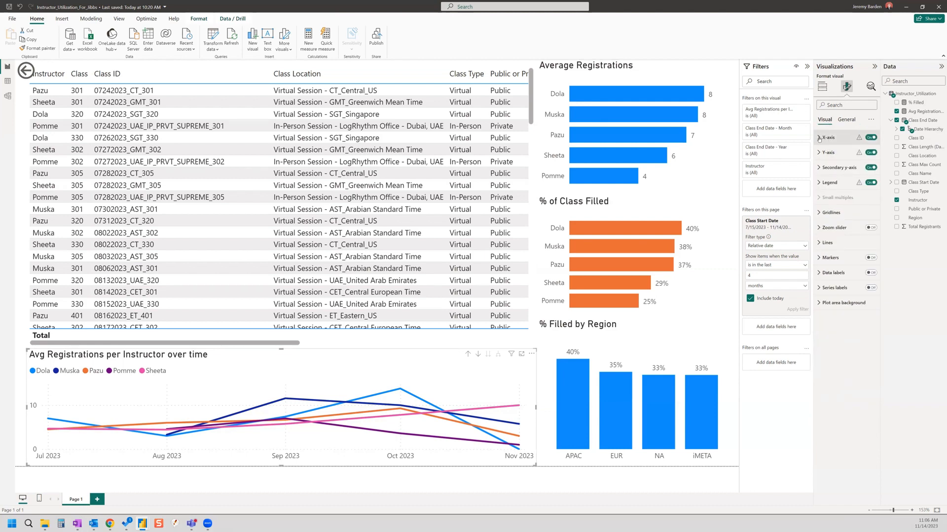
{"action": "left_click", "coordinate": [822, 87]}
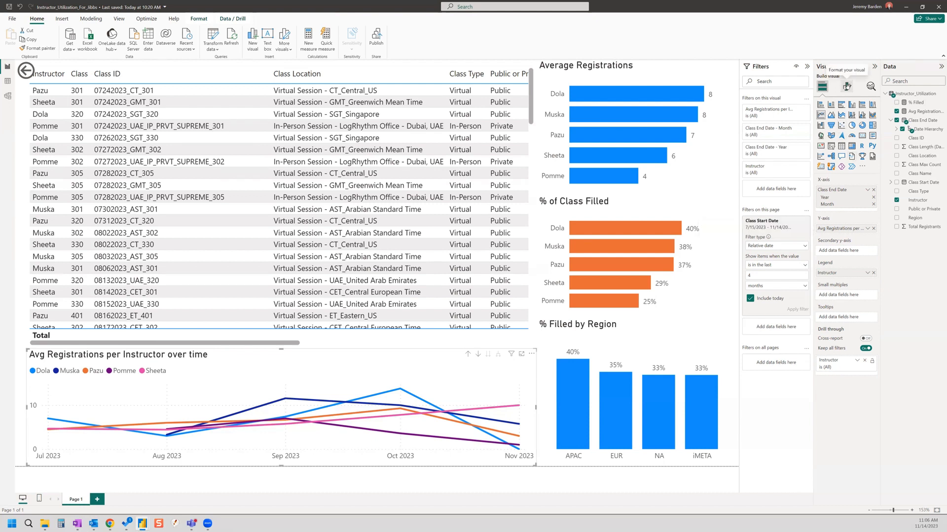
{"action": "left_click", "coordinate": [847, 87]}
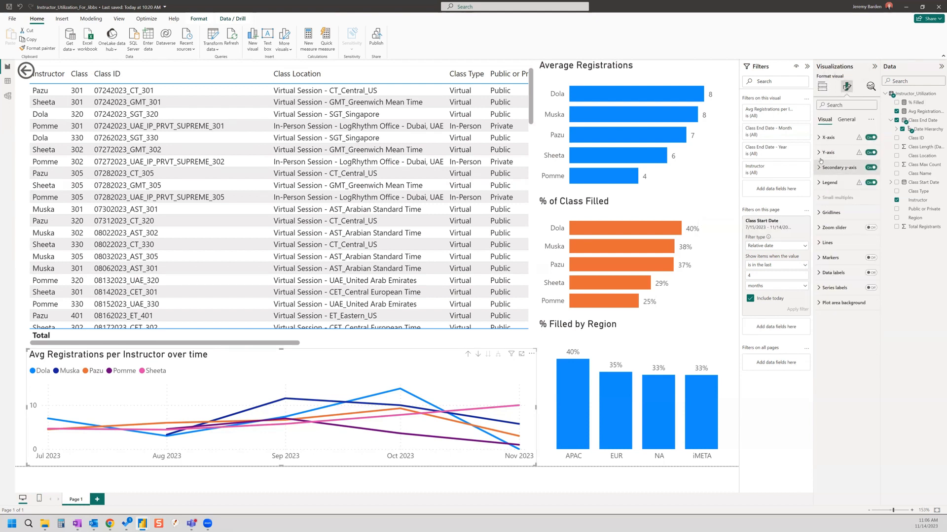
{"action": "left_click", "coordinate": [871, 152]}
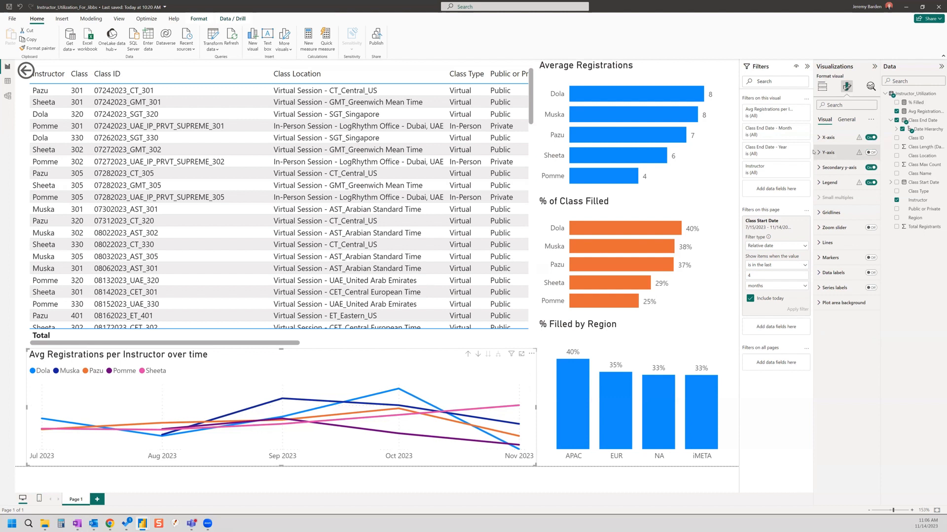
{"action": "left_click", "coordinate": [872, 273]}
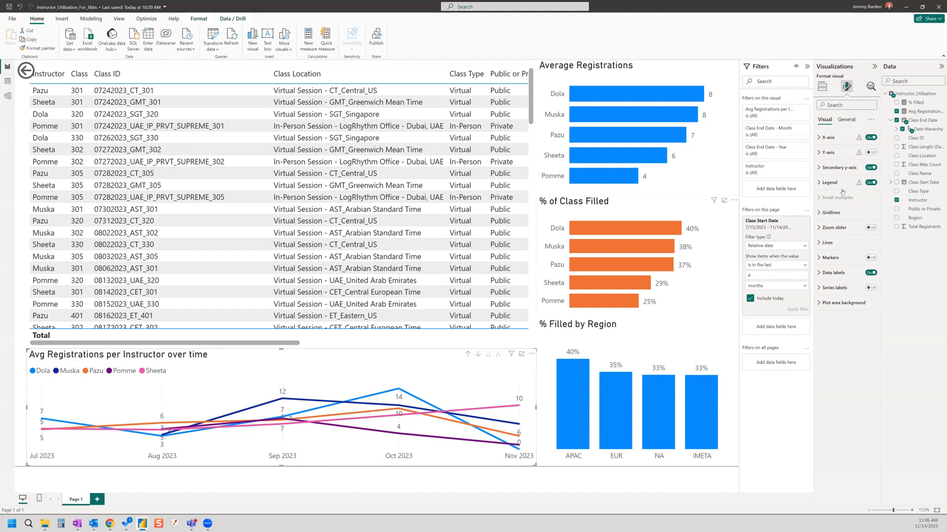
- Turn the line chart's data labels back off and restore its Y-axis
{"action": "left_click", "coordinate": [871, 274]}
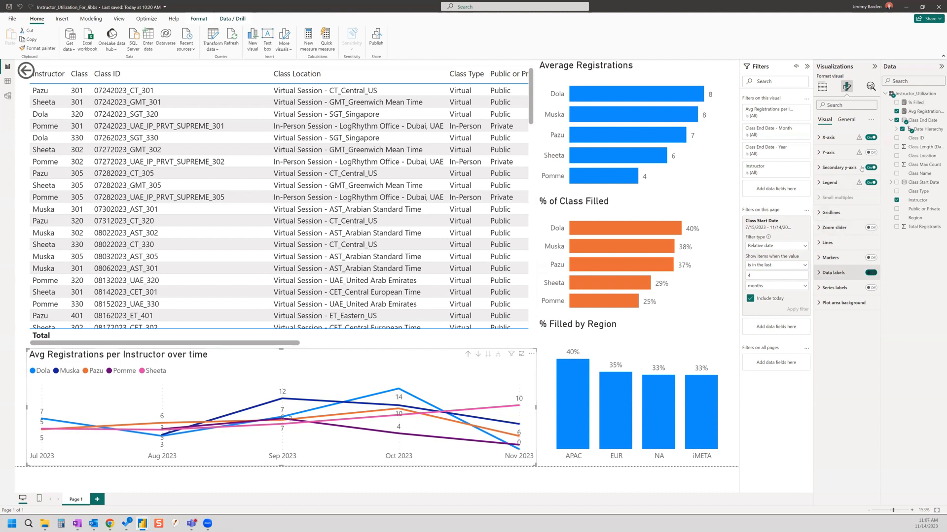
{"action": "left_click", "coordinate": [871, 152]}
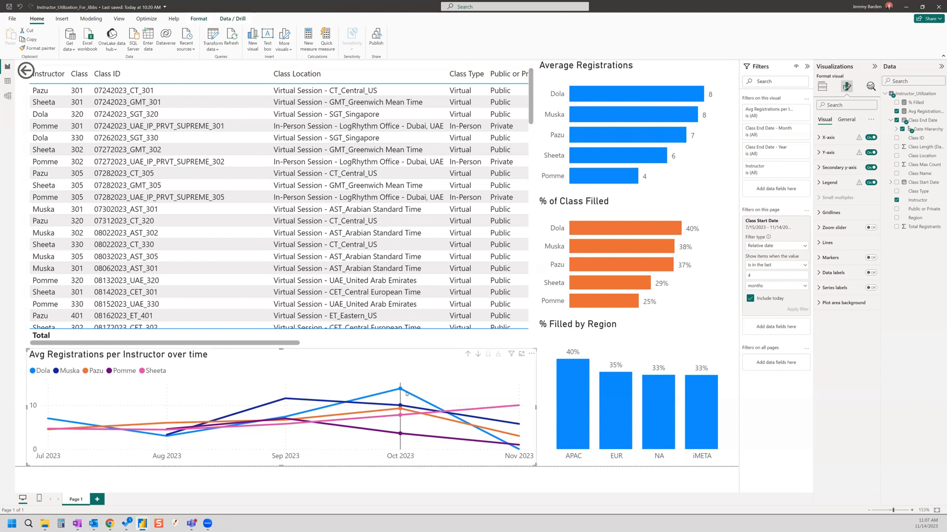
- Set the format of the Avg Registrations per Instructor measure to Whole number and check the line chart's tooltips
{"action": "mouse_move", "coordinate": [401, 391]}
{"action": "left_click", "coordinate": [921, 112]}
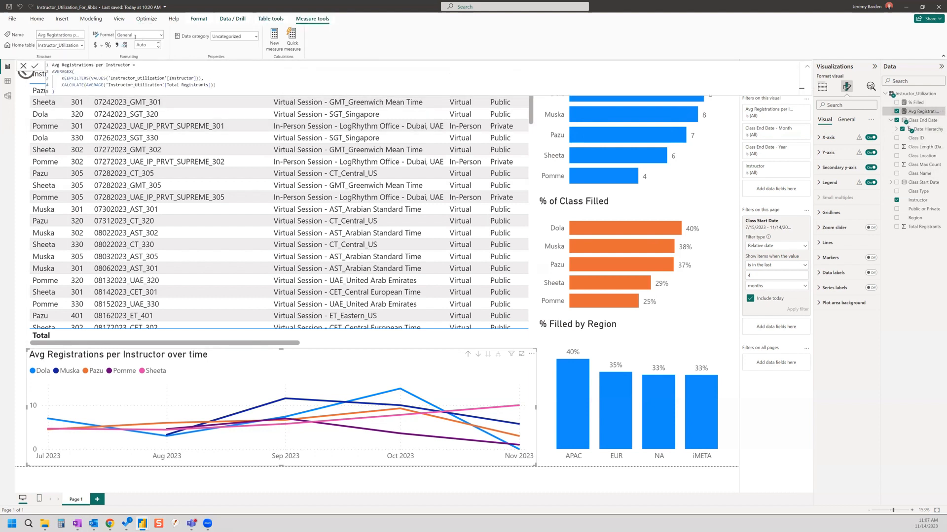
{"action": "left_click", "coordinate": [161, 36]}
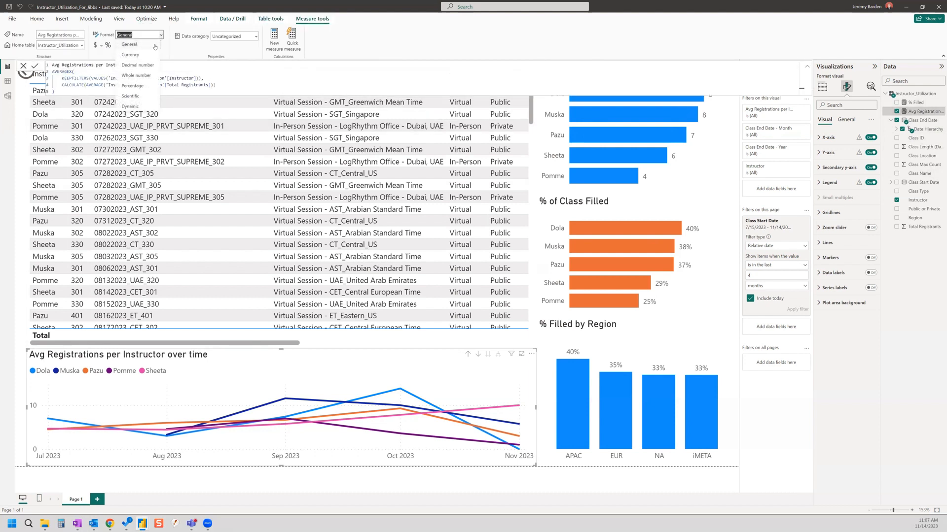
{"action": "left_click", "coordinate": [139, 76]}
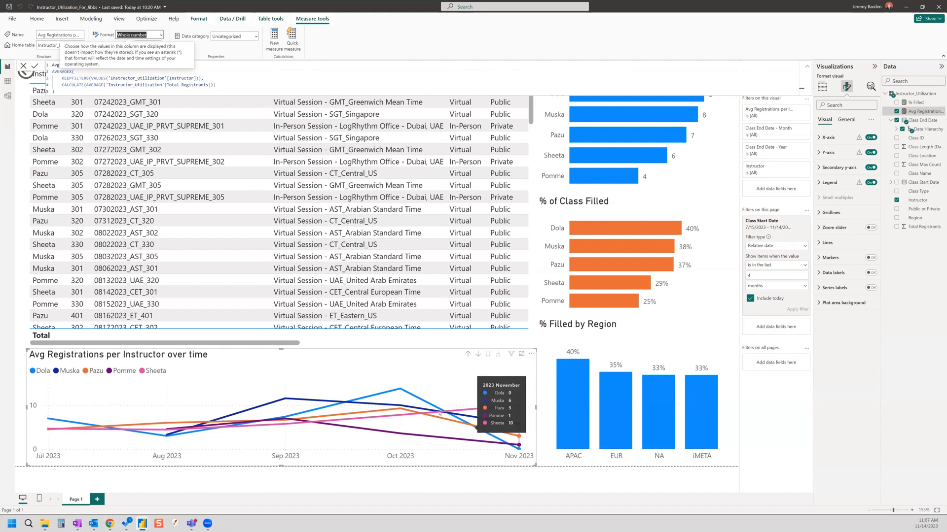
{"action": "mouse_move", "coordinate": [367, 392]}
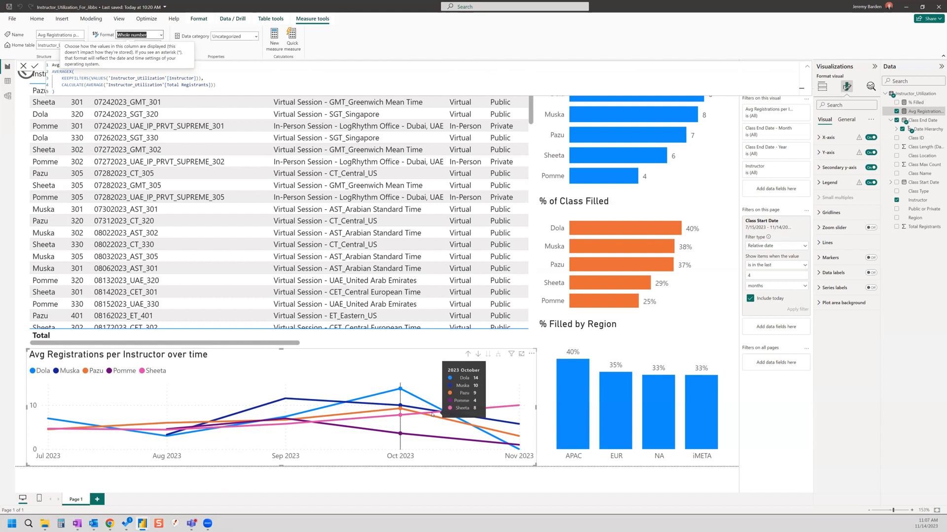